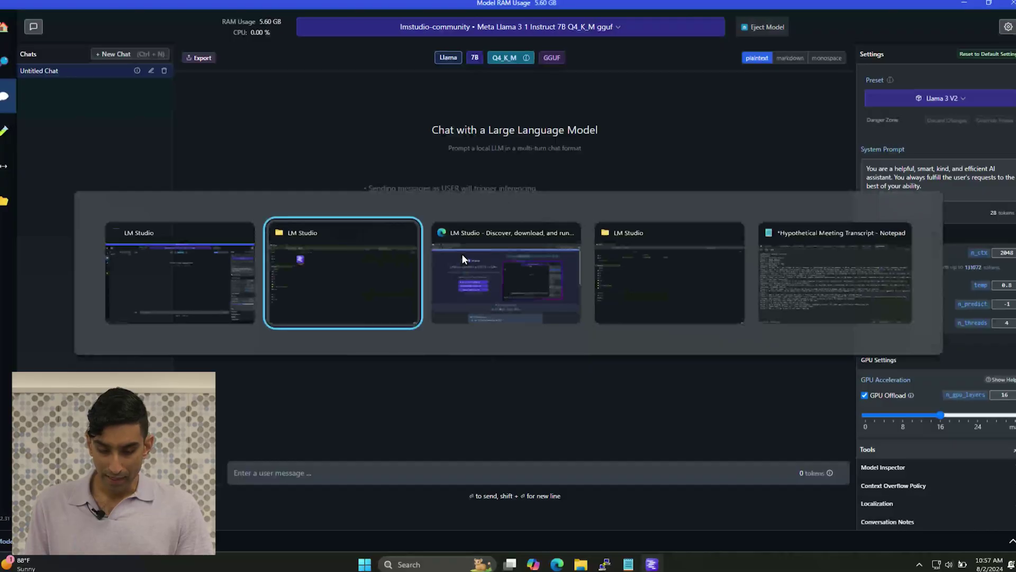
# - Switch from LM Studio over to the Notepad window holding the medal notes
pyautogui.hotkey('alt', 'Tab')
pyautogui.hotkey('alt', 'Tab')
pyautogui.hotkey('alt', 'Tab')
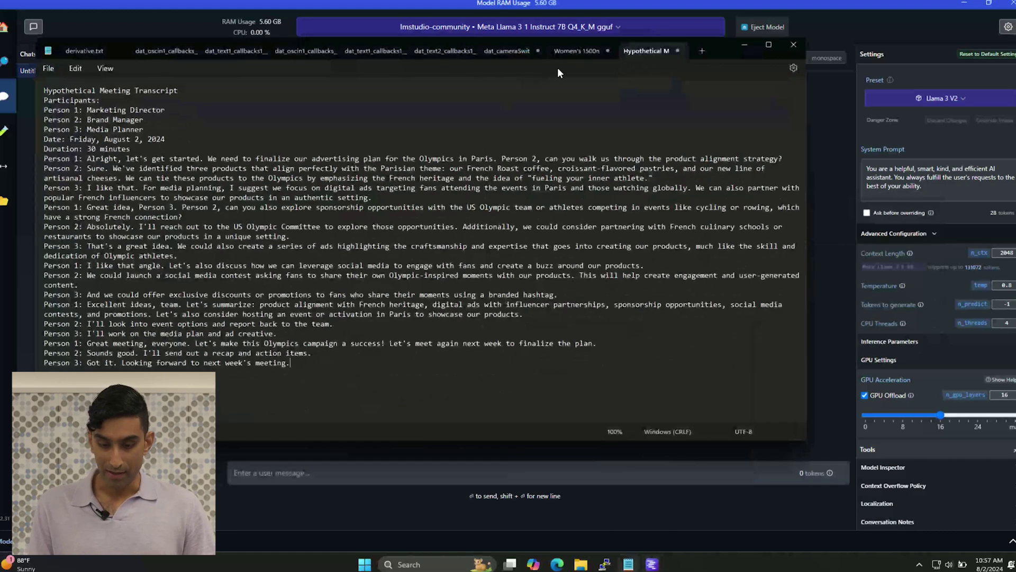
# - Select the Women's 1500m swimming medal list text in Notepad, then return to LM Studio
pyautogui.click(564, 53)
pyautogui.scroll(1, 336, 273)
pyautogui.scroll(10, 337, 273)
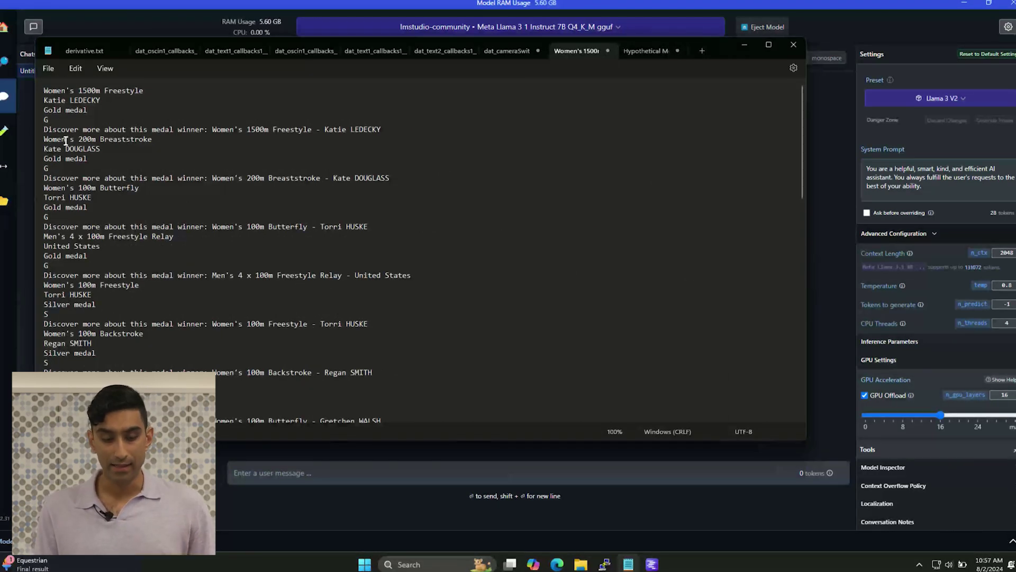
pyautogui.moveTo(45, 95); pyautogui.dragTo(403, 418)
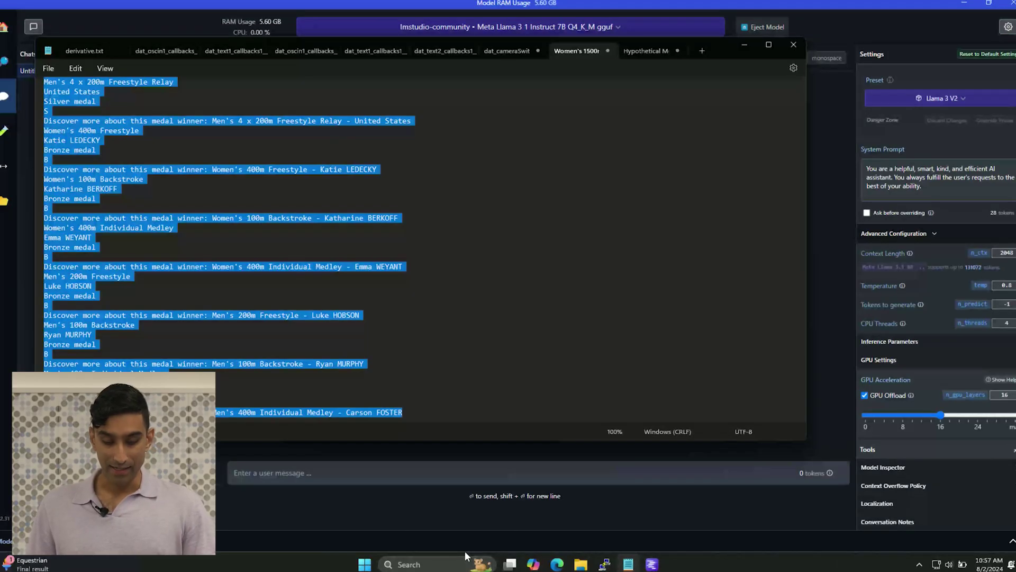
pyautogui.hotkey('alt', 'Tab')
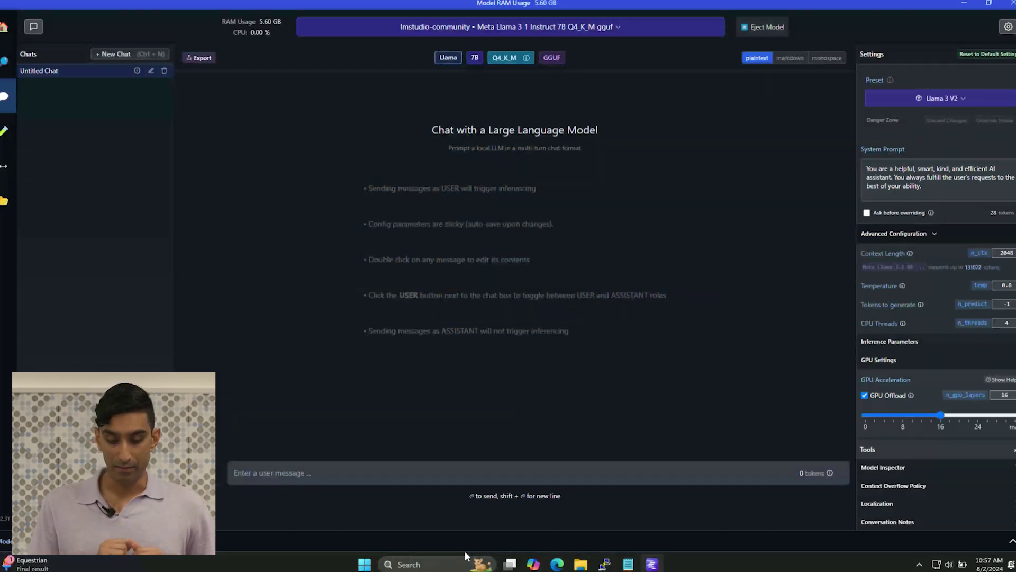
# - Send an intro message saying you'll provide data for insights, then paste the medal list
pyautogui.click(355, 471)
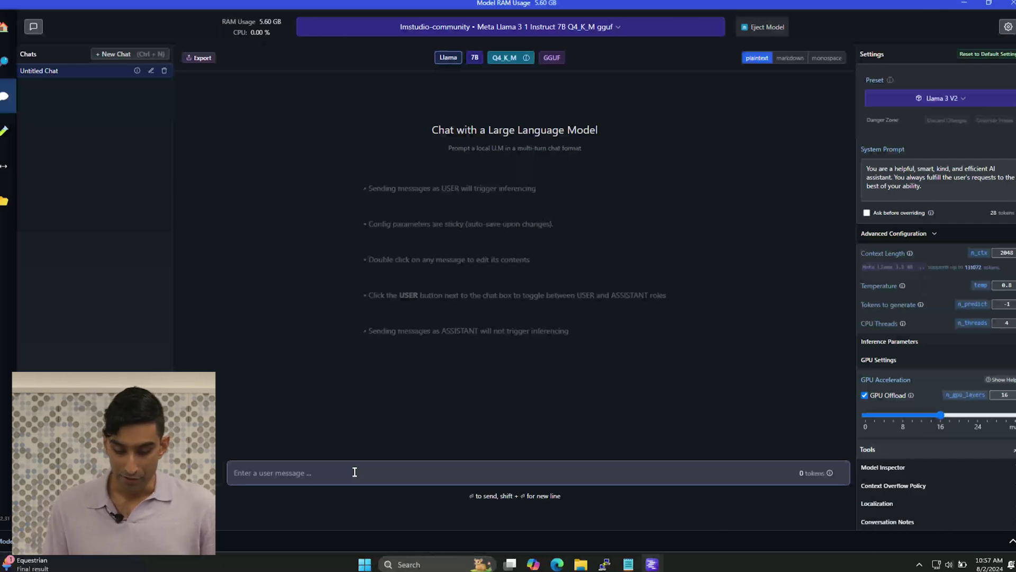
pyautogui.write('I am')
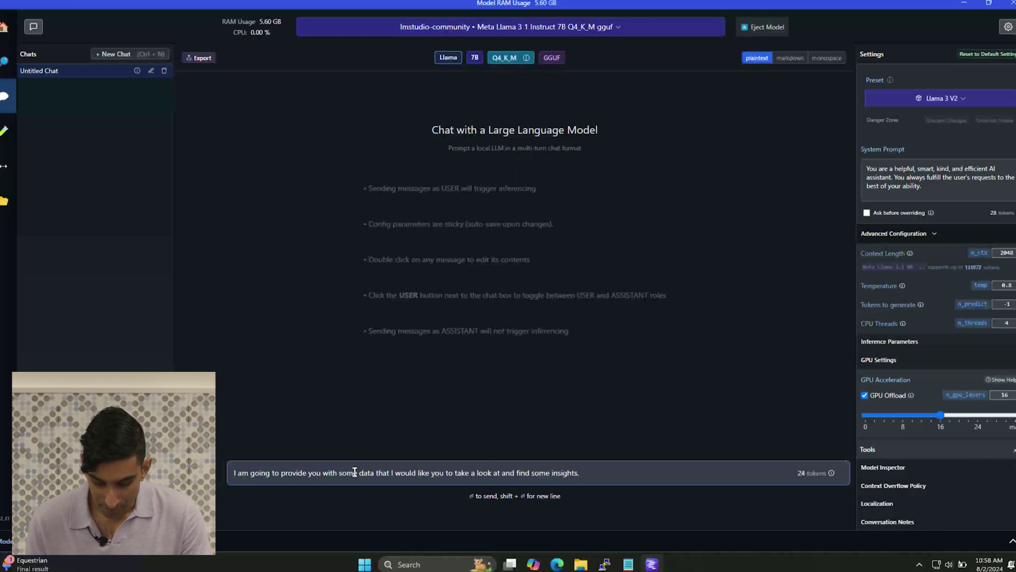
pyautogui.press('Return')
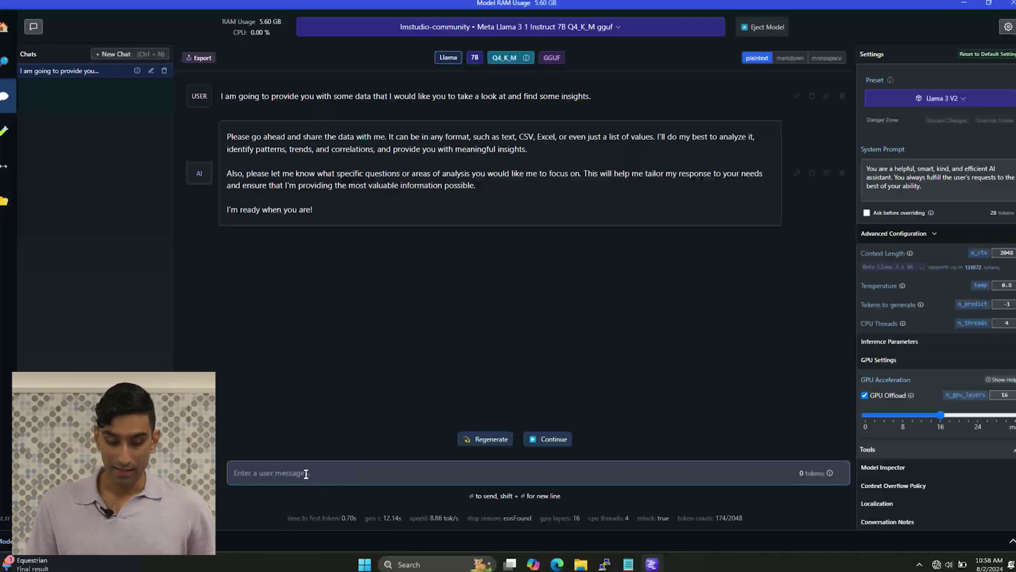
pyautogui.hotkey('ctrl', 'v')
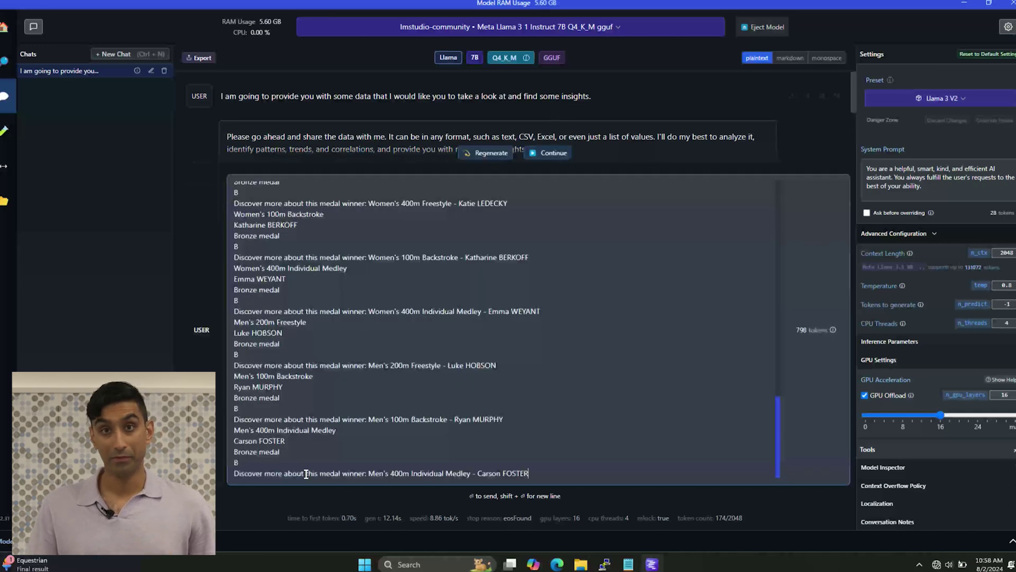
# - Send the pasted swimming medal list, about 798 tokens, to the Llama model
pyautogui.press('Return')
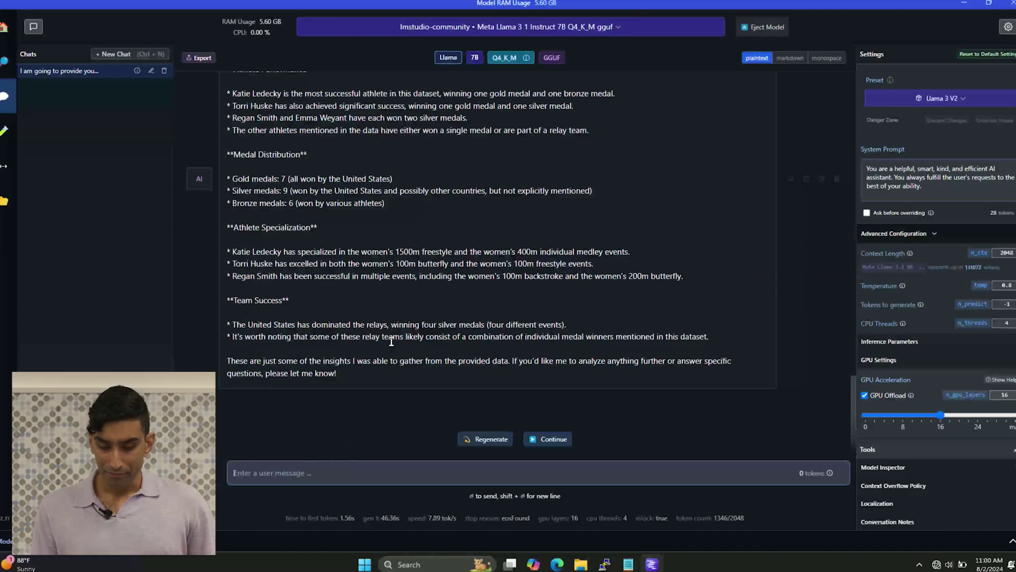
pyautogui.scroll(3, 391, 343)
pyautogui.scroll(2, 391, 343)
pyautogui.scroll(-3, 391, 343)
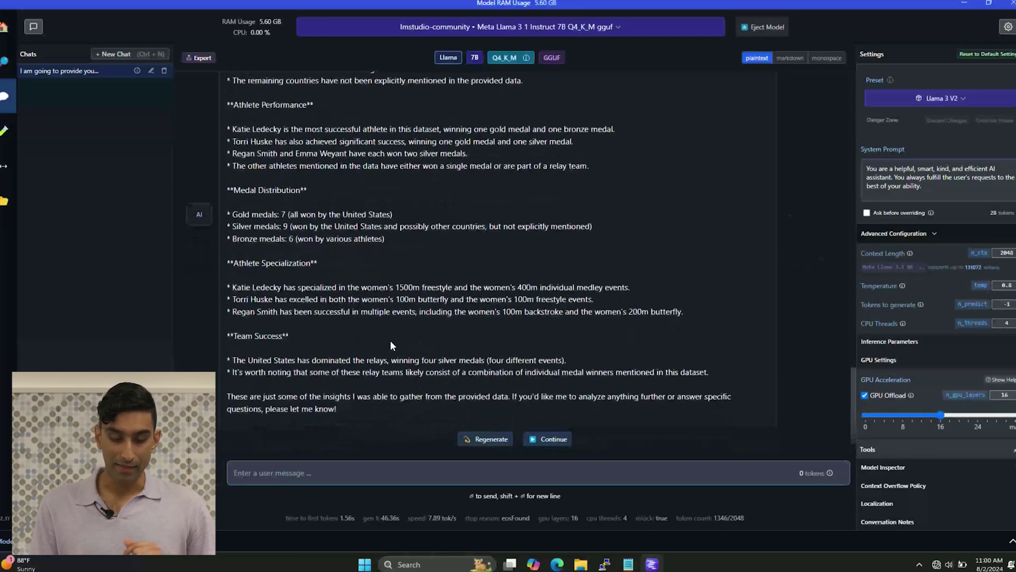
pyautogui.scroll(-1, 391, 343)
pyautogui.scroll(2, 391, 343)
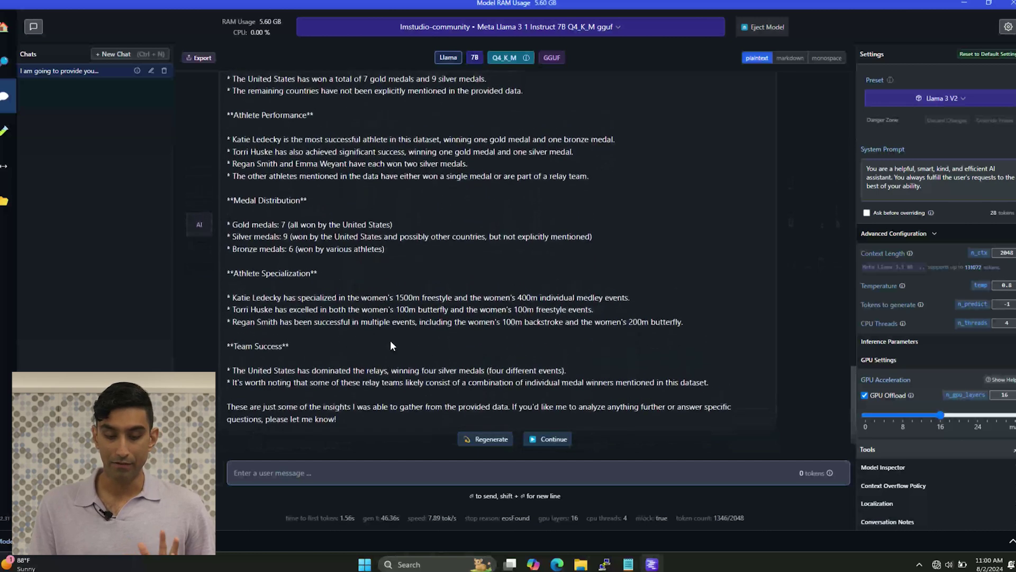
pyautogui.scroll(1, 391, 344)
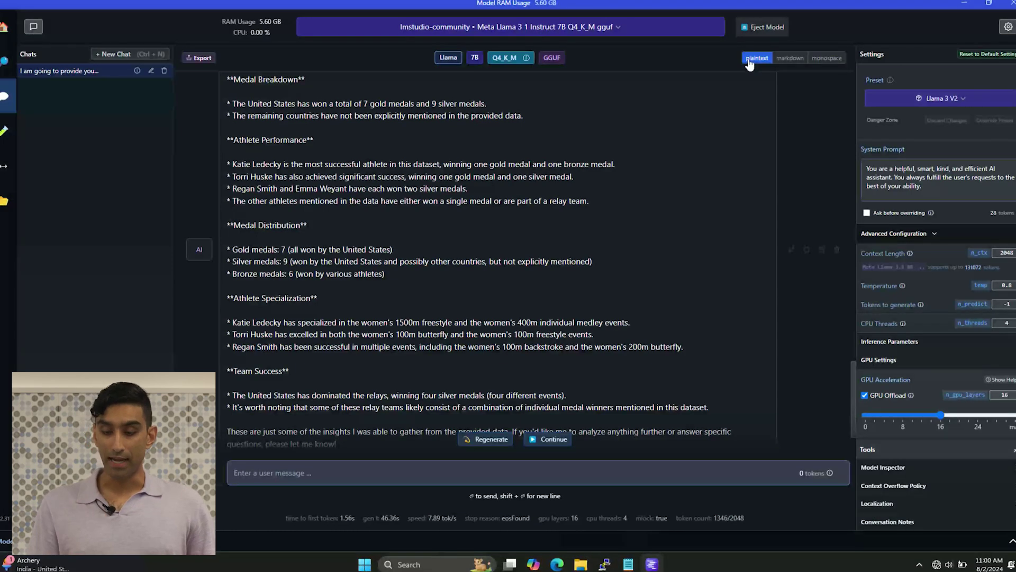
# - Render the Llama reply as markdown and read through the swimming medal insights
pyautogui.click(789, 59)
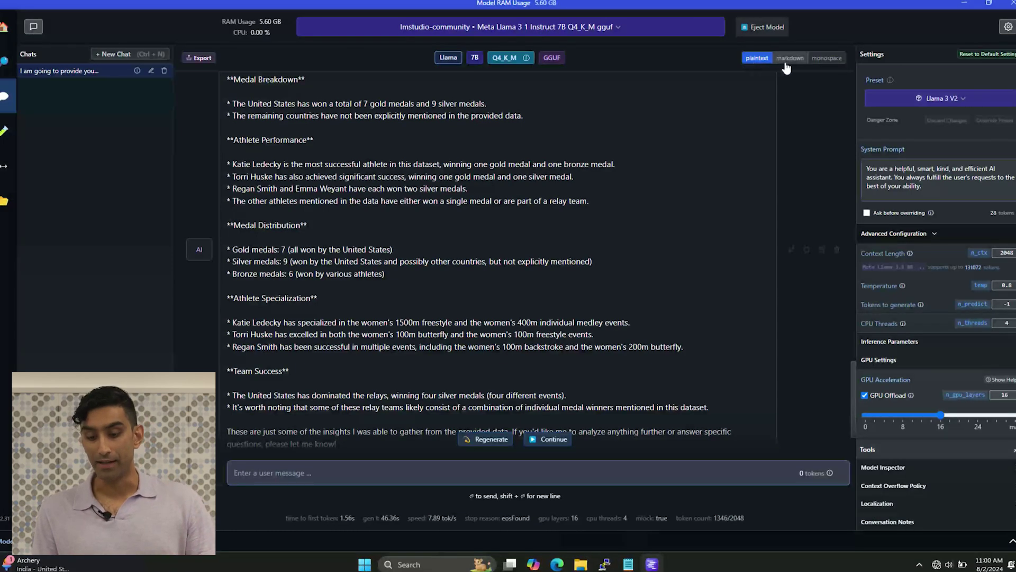
pyautogui.scroll(2, 591, 219)
pyautogui.scroll(2, 590, 223)
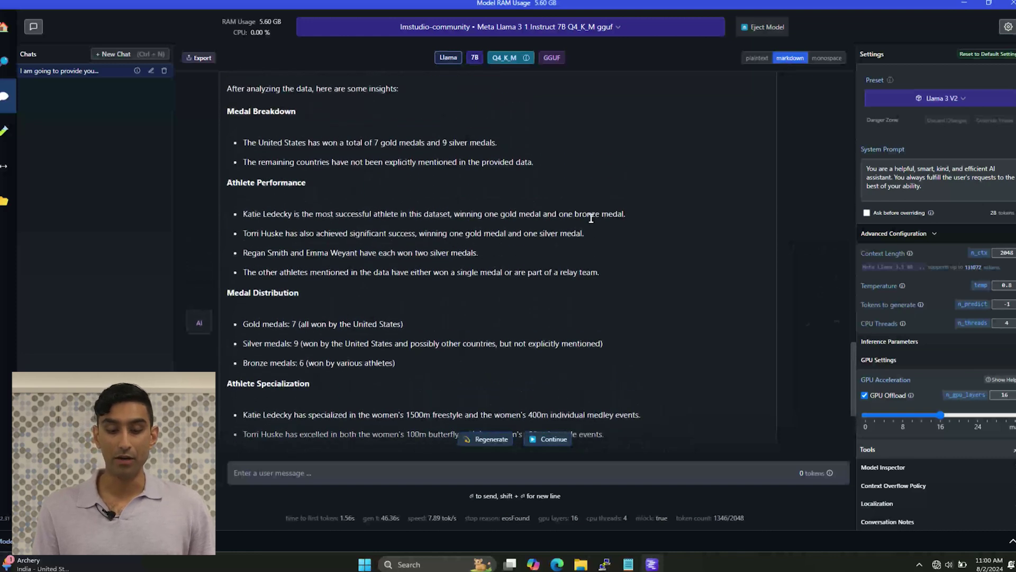
pyautogui.scroll(-2, 590, 219)
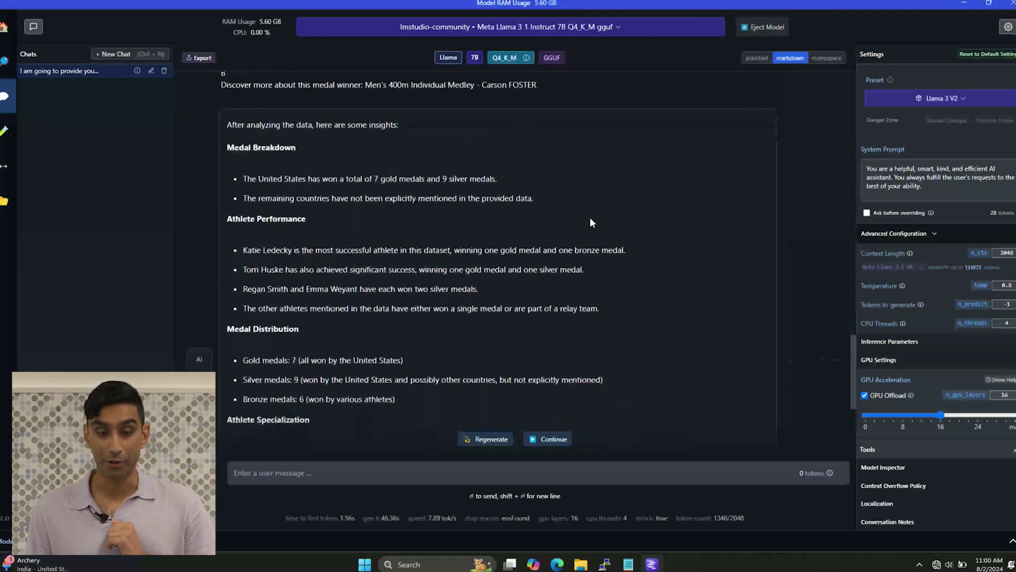
pyautogui.scroll(-1, 591, 220)
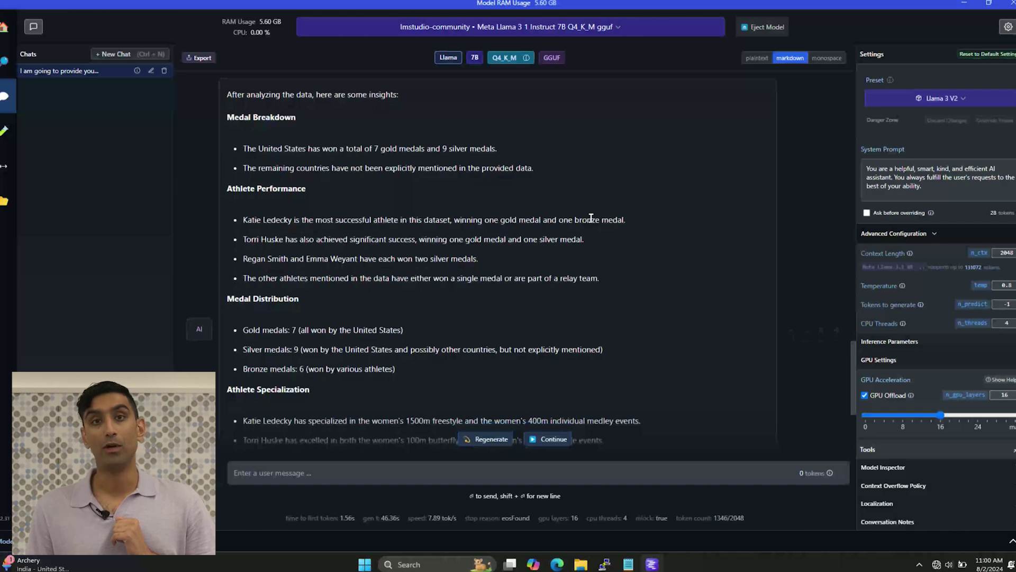
pyautogui.scroll(-1, 591, 218)
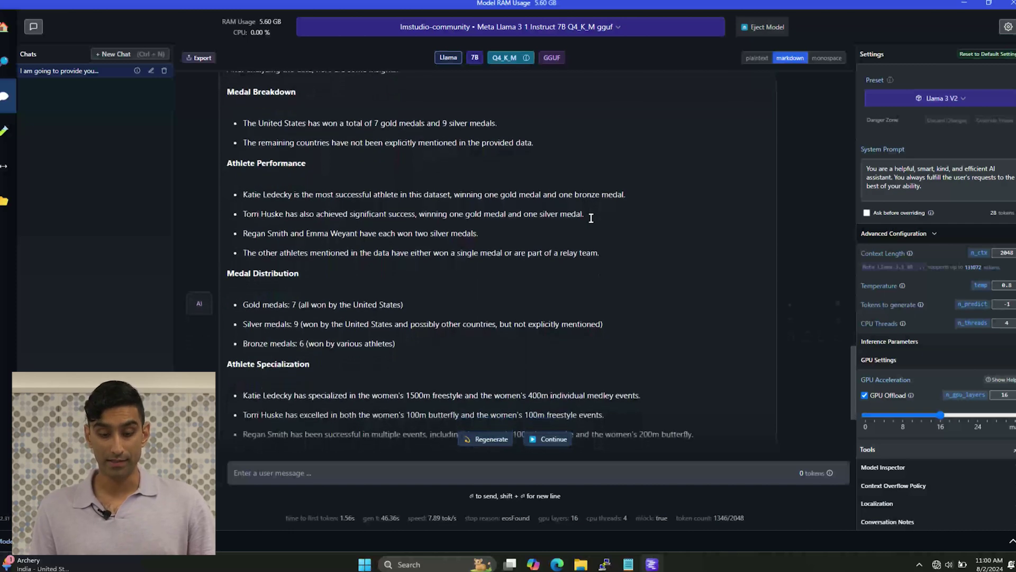
pyautogui.scroll(-5, 591, 222)
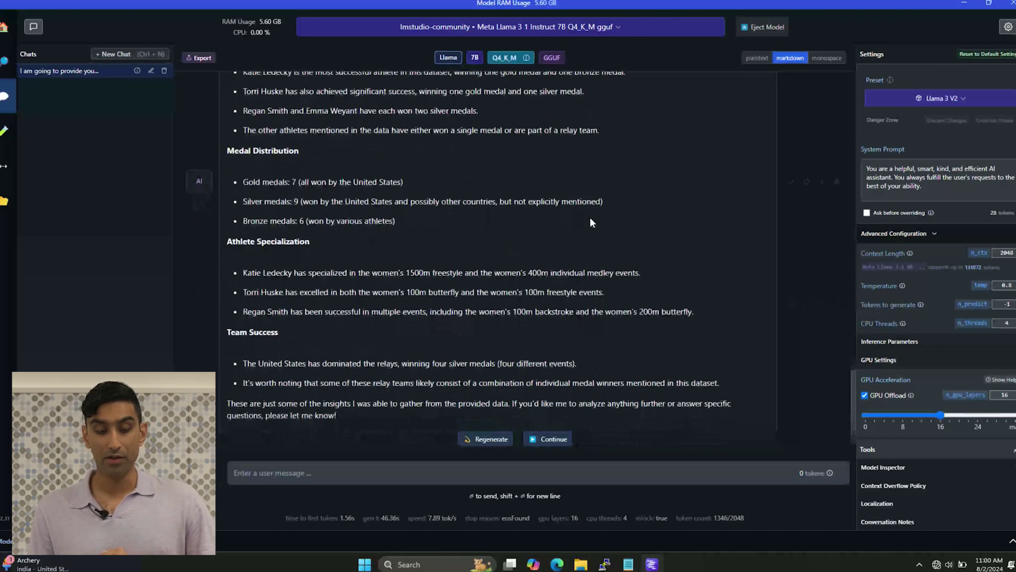
pyautogui.click(756, 58)
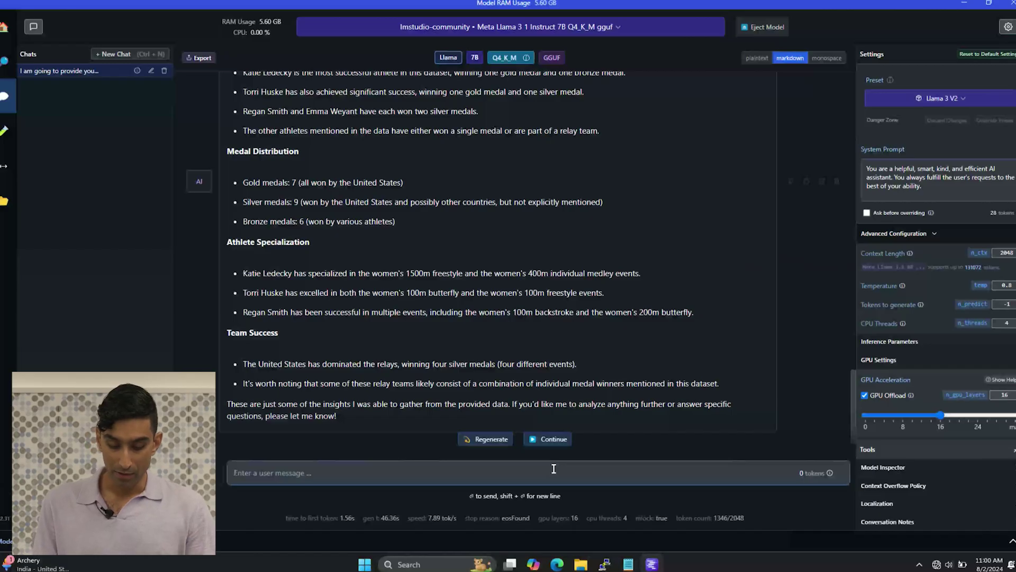
# - Ask the model 'can you distill your insights into tables?'
pyautogui.write('can you distill your in')
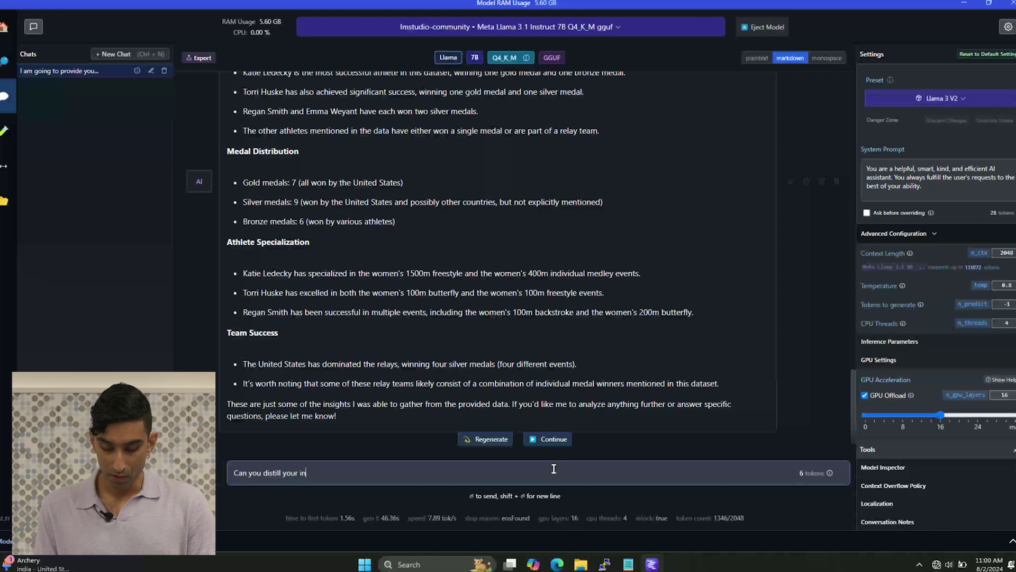
pyautogui.write('sights into tables')
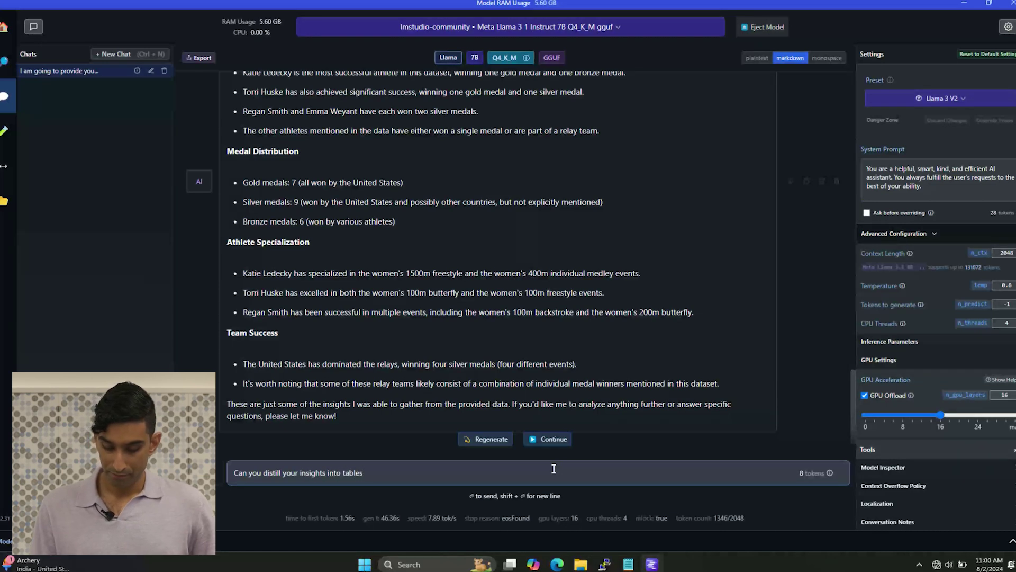
pyautogui.write('?')
pyautogui.press('Return')
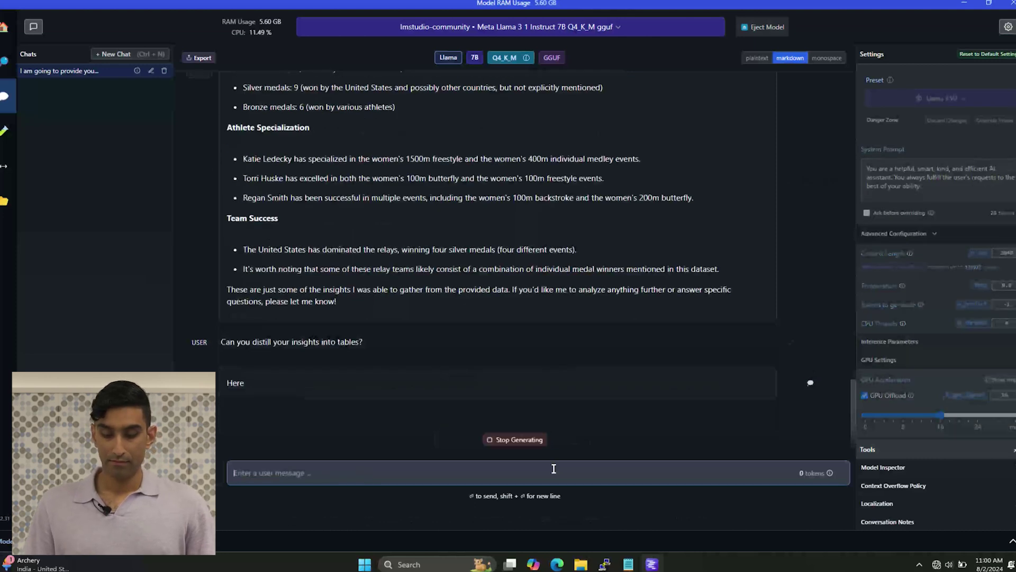